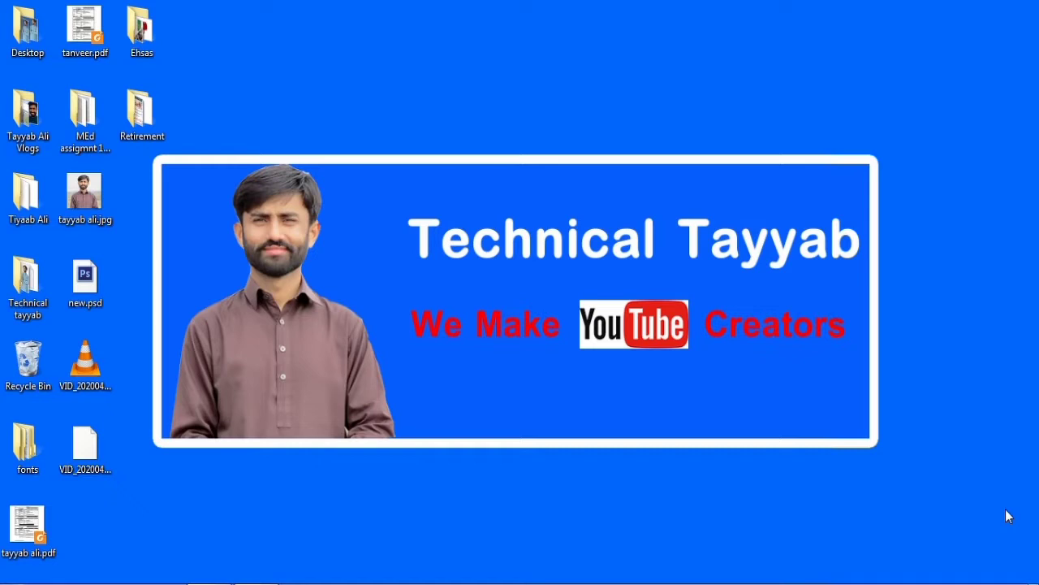
double_click(84, 195)
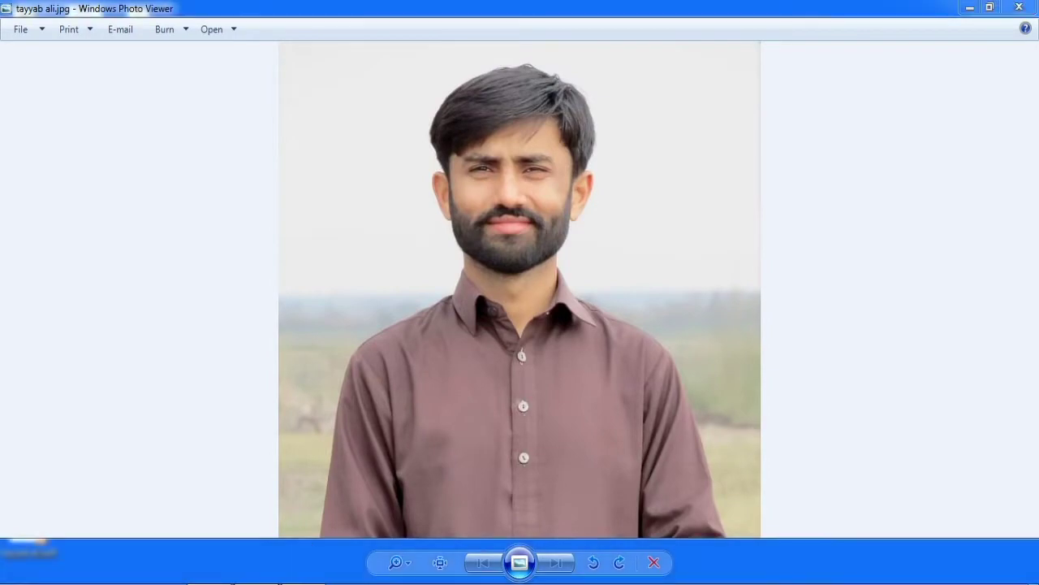
Step: Return to Photoshop and nudge the portrait layer slightly left in new.psd
left_click(266, 563)
mouse_move(658, 375)
left_mouse_down()
mouse_move(601, 375)
mouse_move(643, 372)
mouse_move(365, 330)
mouse_move(636, 369)
left_mouse_up()
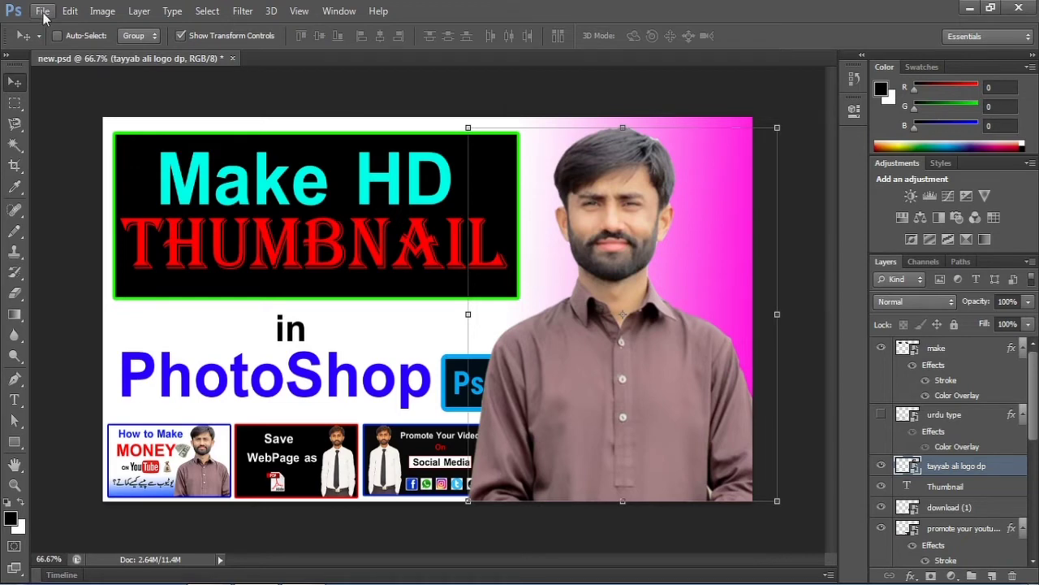
left_click(43, 14)
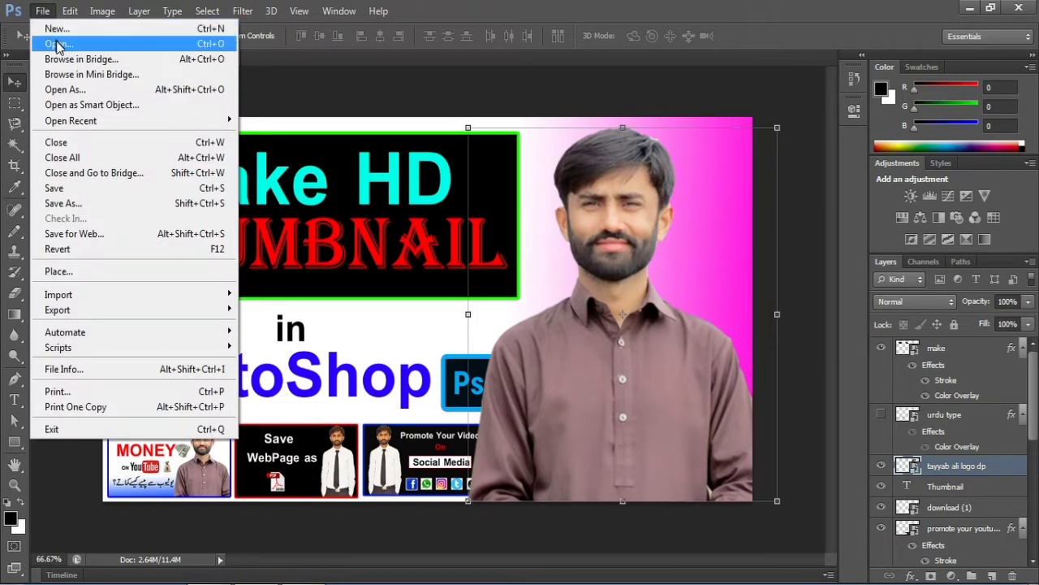
left_click(57, 45)
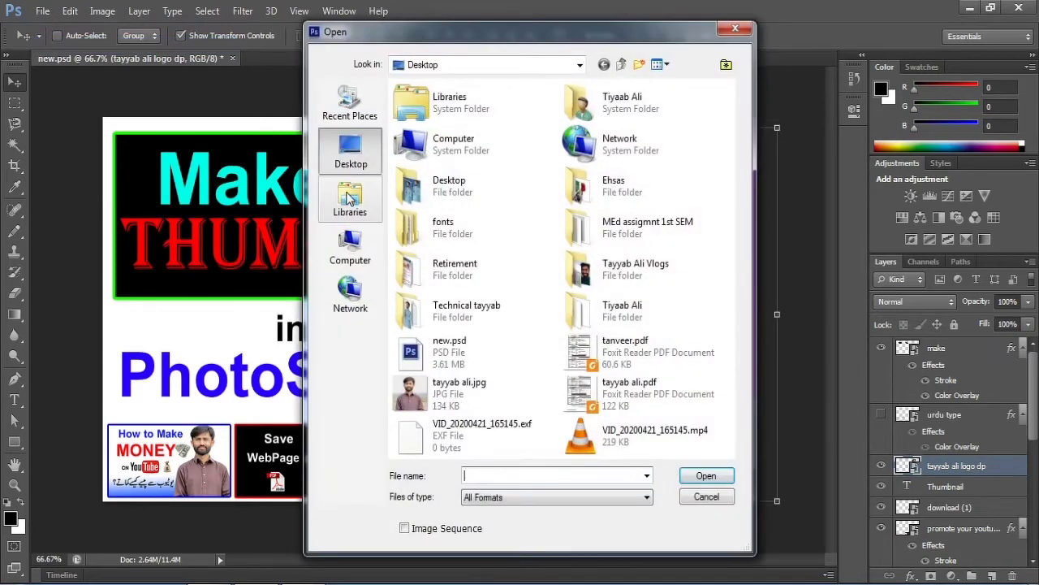
mouse_move(459, 394)
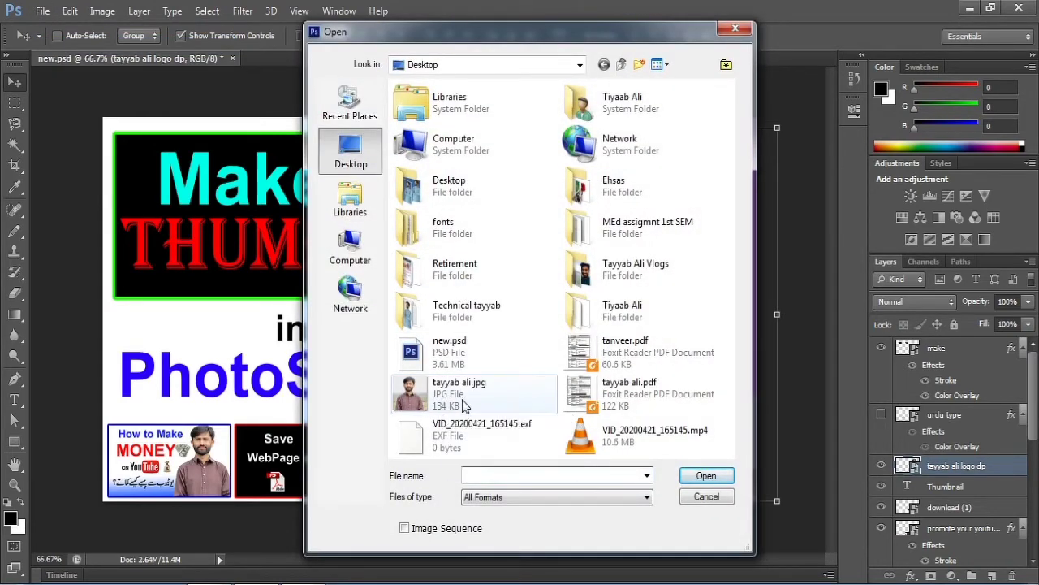
double_click(464, 398)
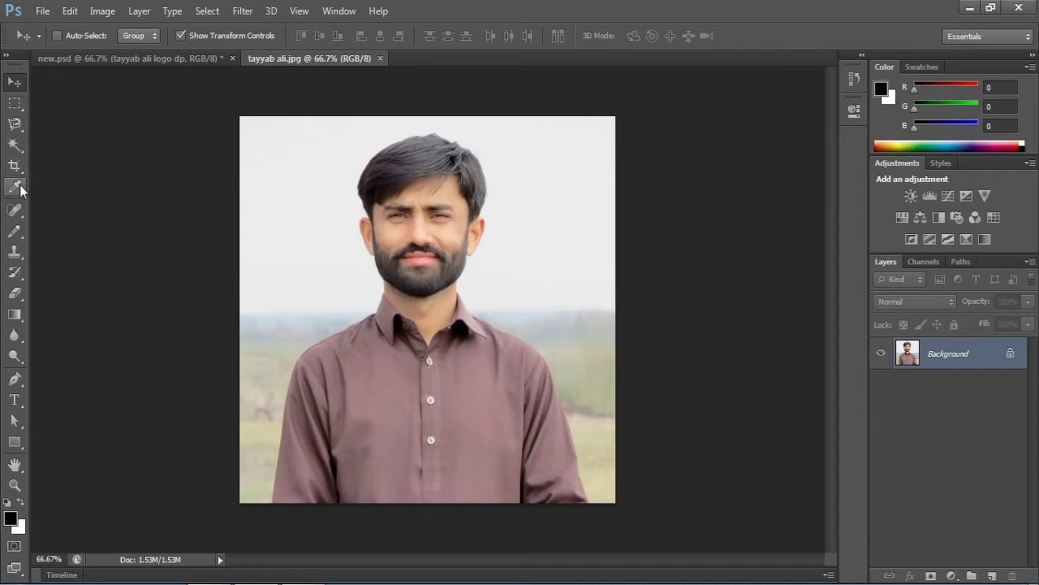
Step: Trace the man from hair to shirt with the Magnetic Lasso and close the selection
left_click(15, 125)
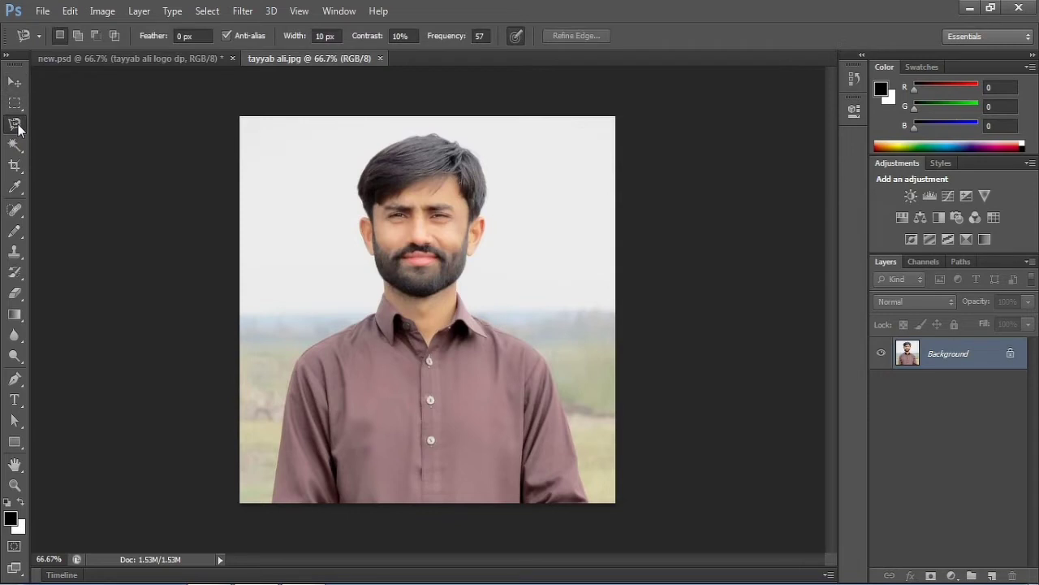
right_click(17, 124)
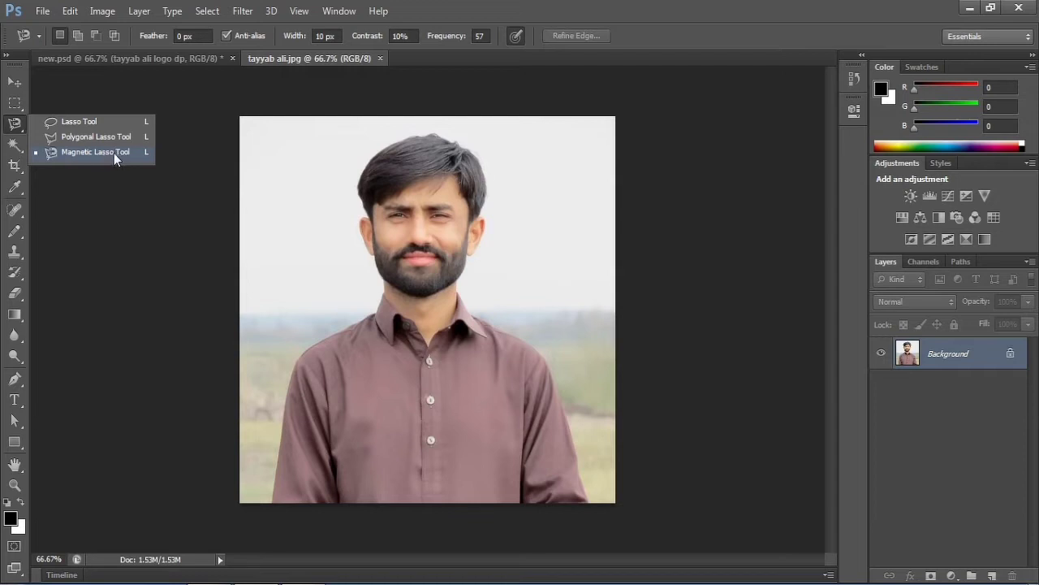
left_click(114, 152)
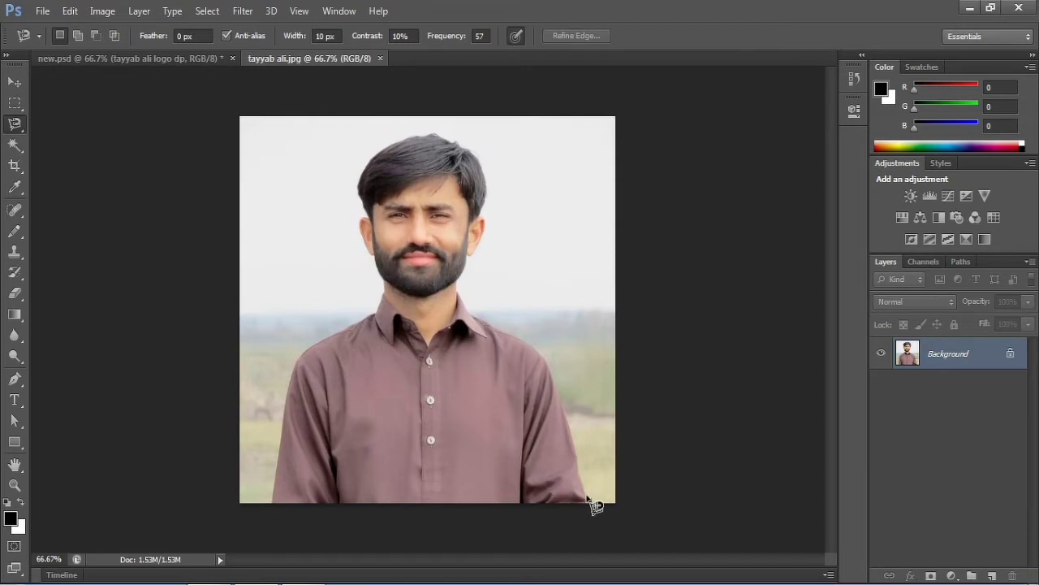
left_click(583, 489)
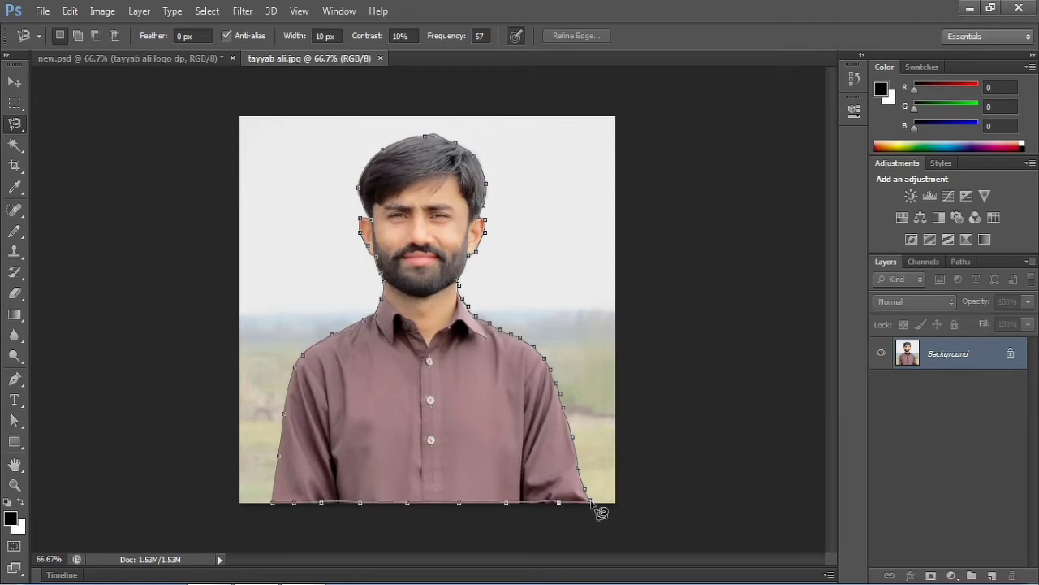
left_click(600, 512)
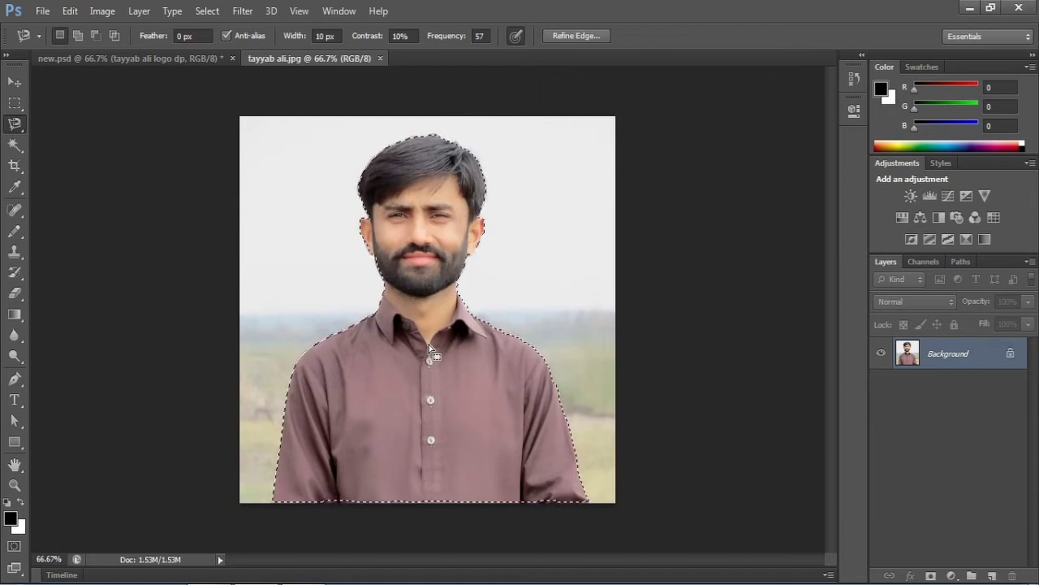
Step: Create a new 1000 × 1000 px document
left_click(17, 86)
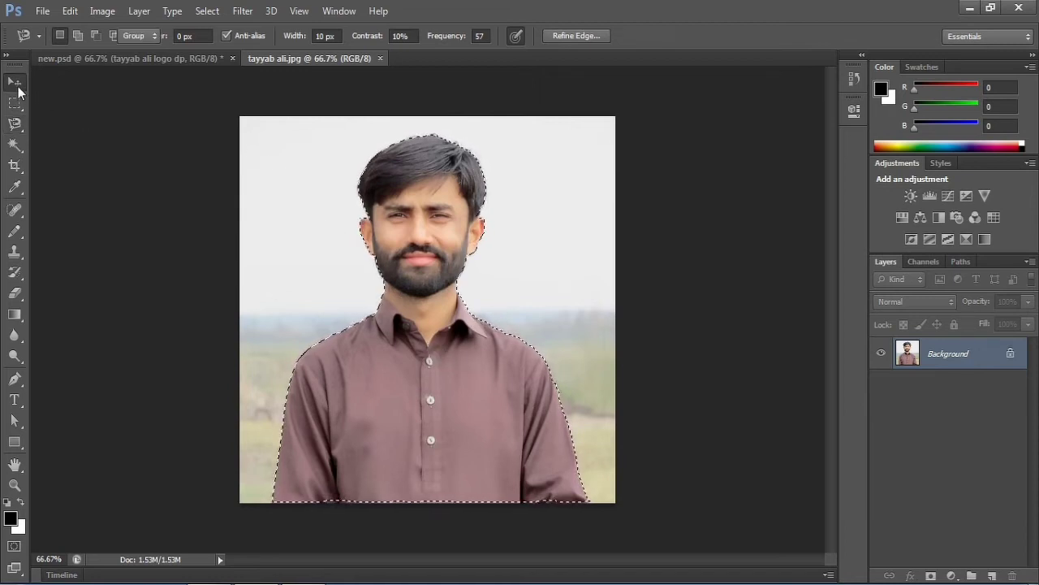
left_click(40, 11)
left_click(54, 30)
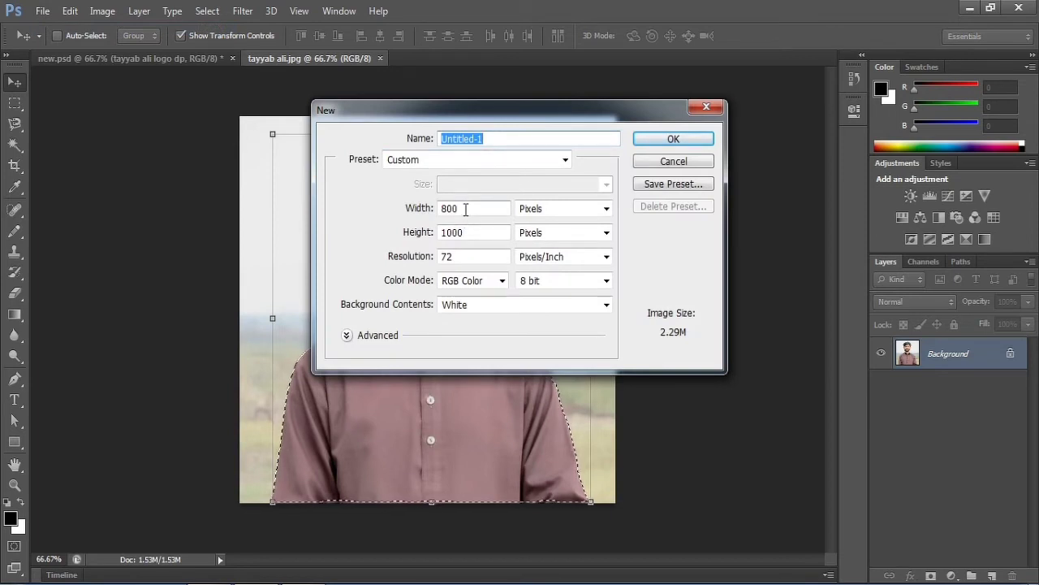
double_click(465, 209)
type("1000")
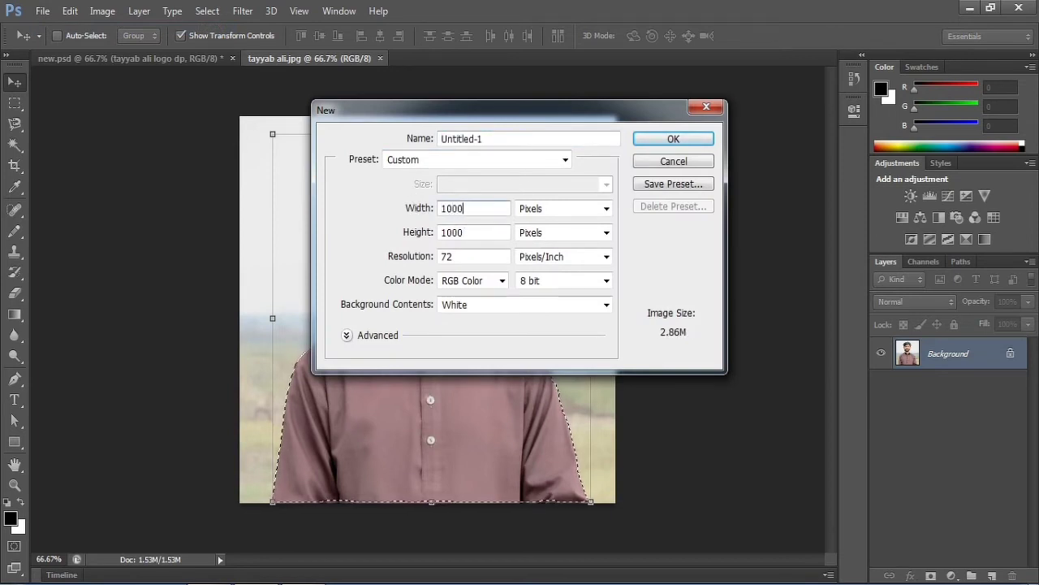
left_click(673, 139)
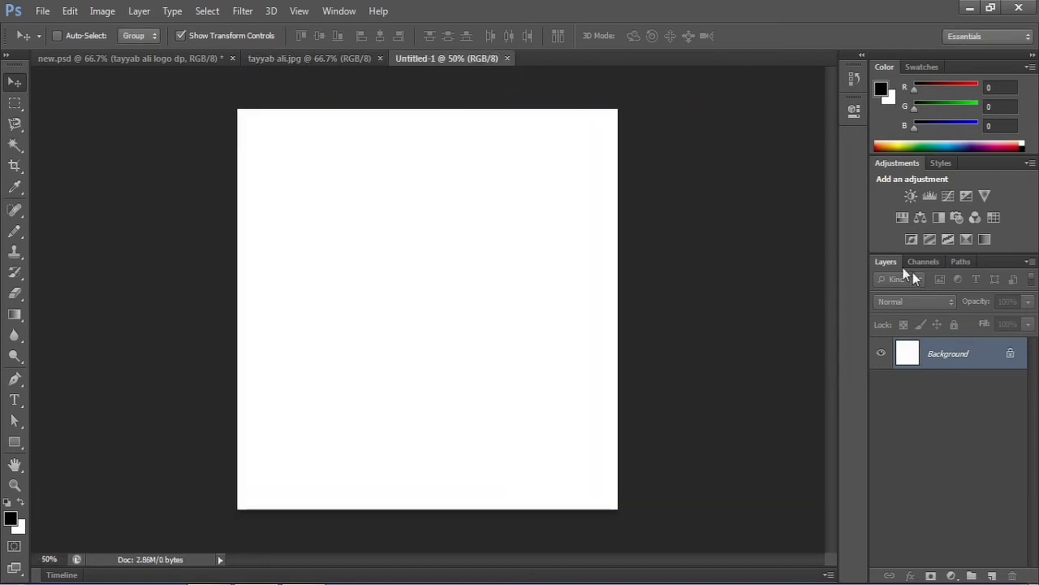
Step: Unlock the background as Layer 0 and add an empty Layer 1 above it
double_click(988, 359)
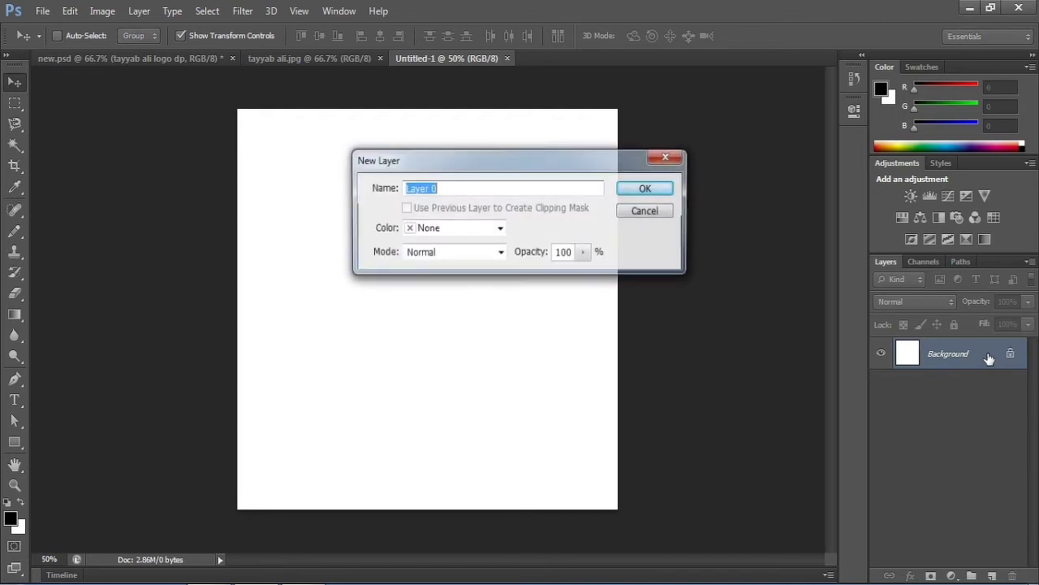
key("Return")
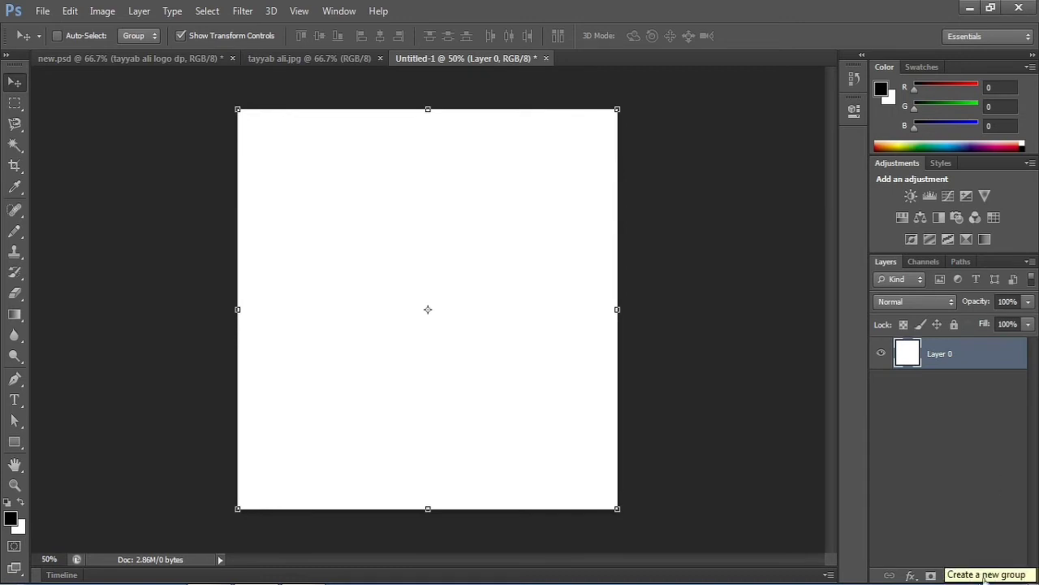
left_click(992, 576)
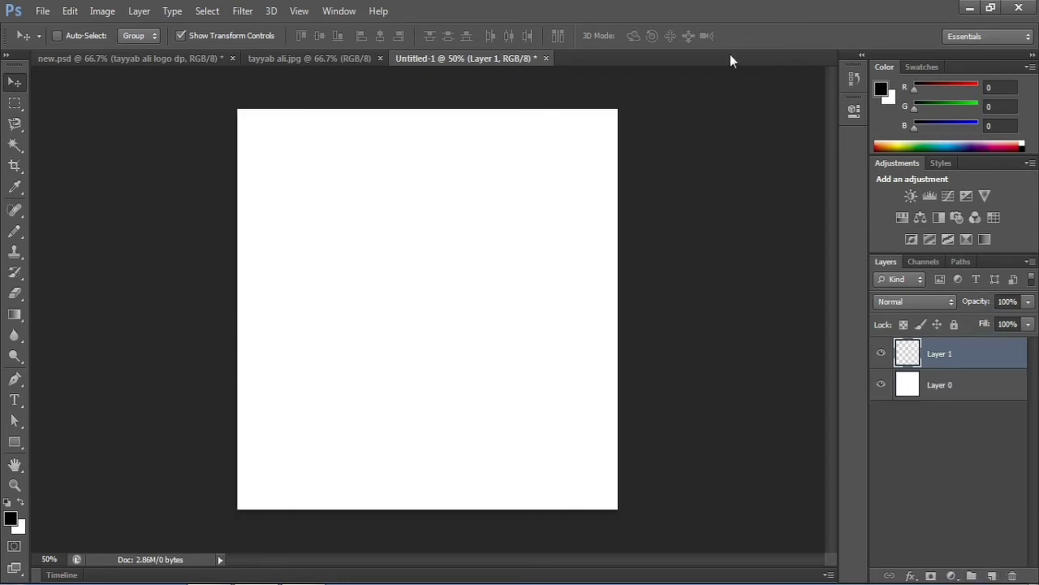
left_click(341, 60)
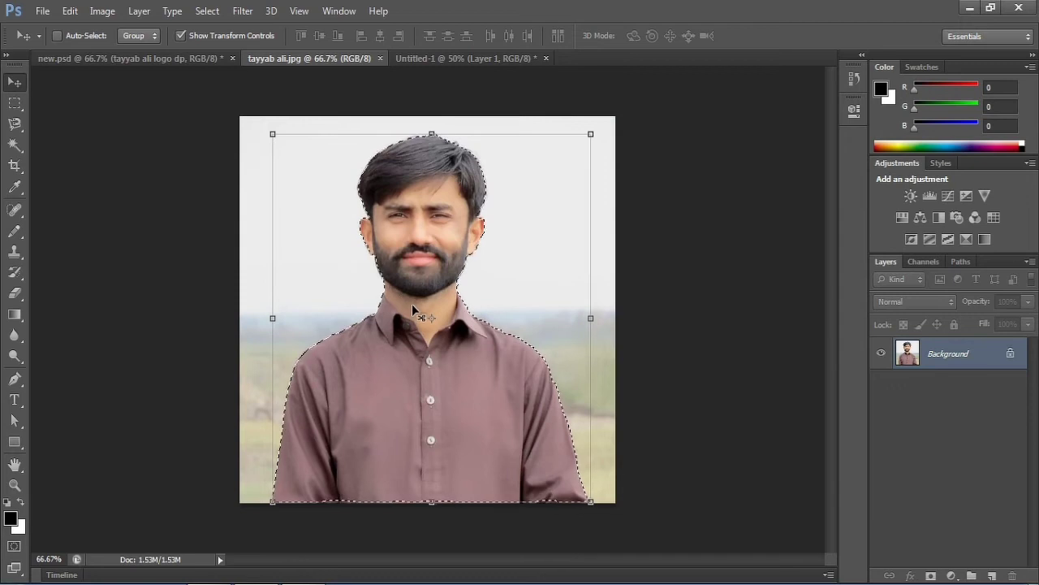
mouse_move(429, 268)
left_mouse_down()
mouse_move(440, 210)
mouse_move(430, 114)
mouse_move(444, 61)
mouse_move(412, 310)
mouse_move(399, 328)
mouse_move(397, 311)
left_mouse_up()
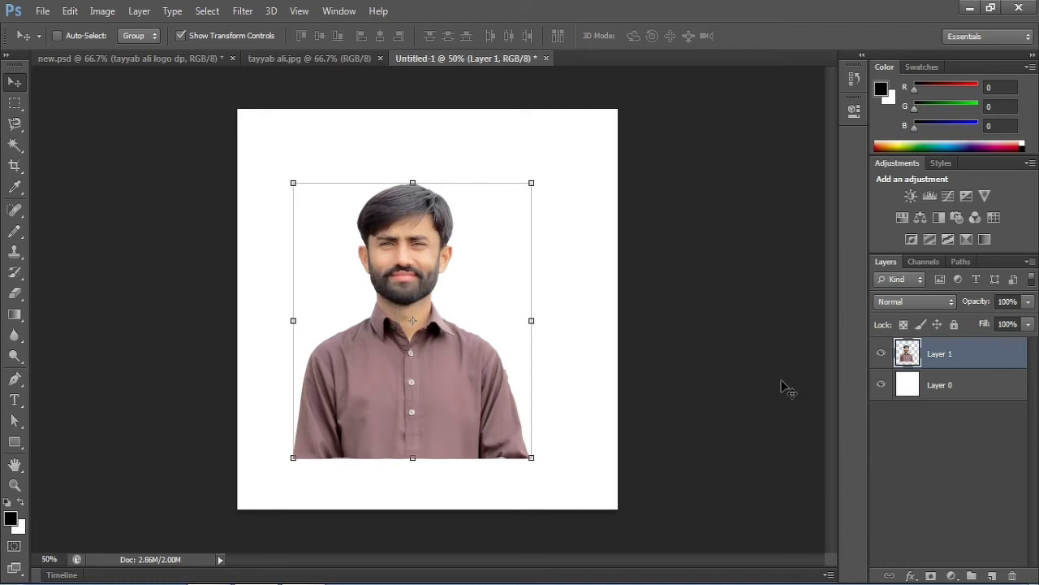
left_click(960, 388)
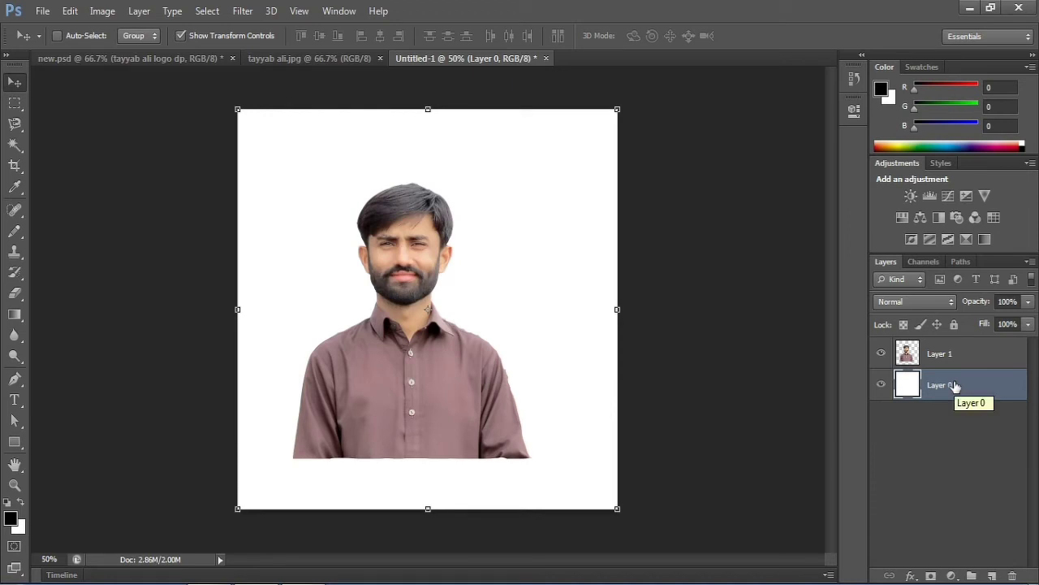
Step: Delete white Layer 0 and scale the man to about 135%, down to the canvas bottom
key("Delete")
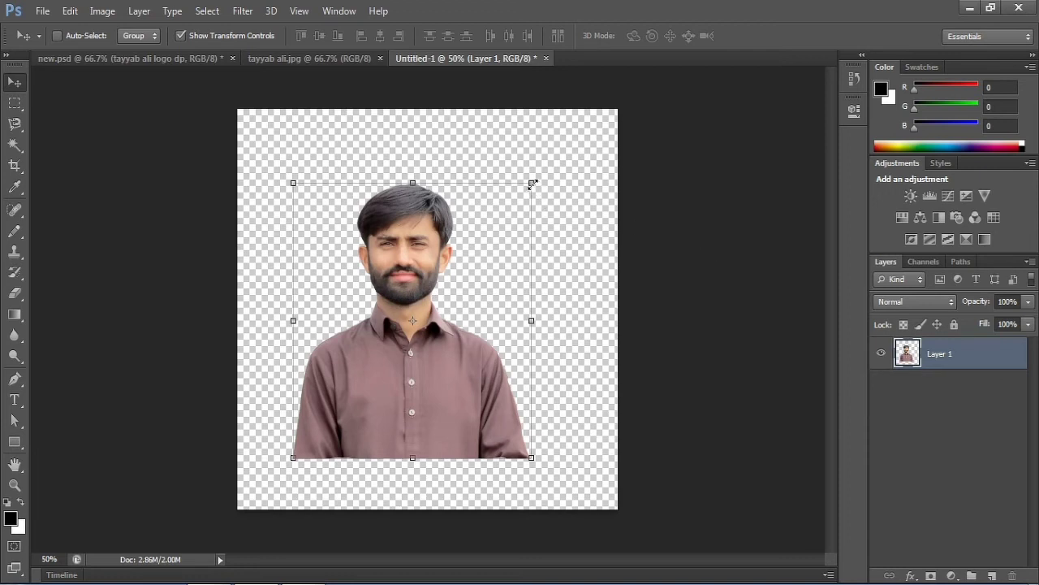
left_click_drag(533, 183, 624, 94)
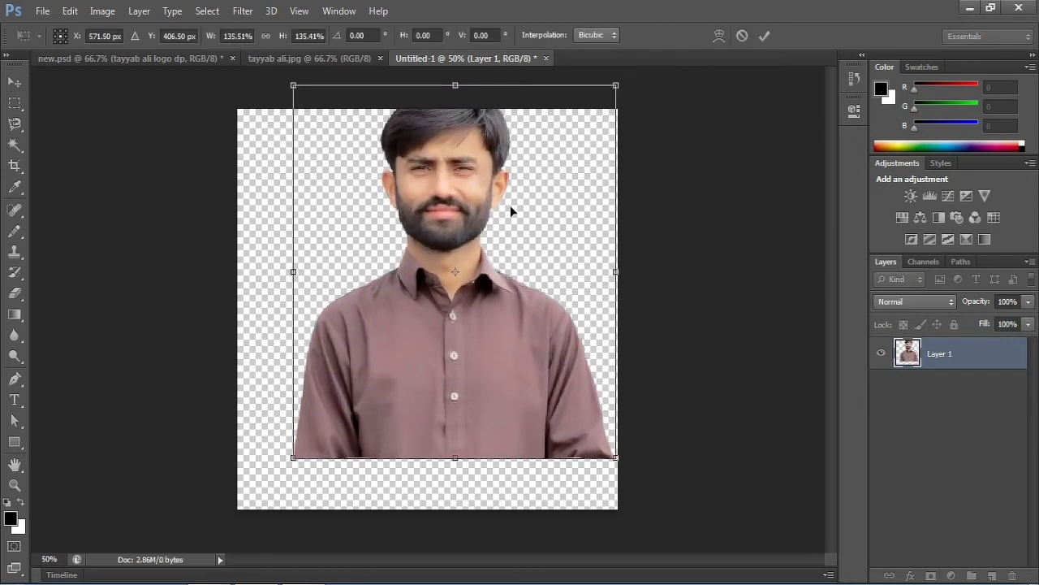
left_click_drag(510, 208, 490, 264)
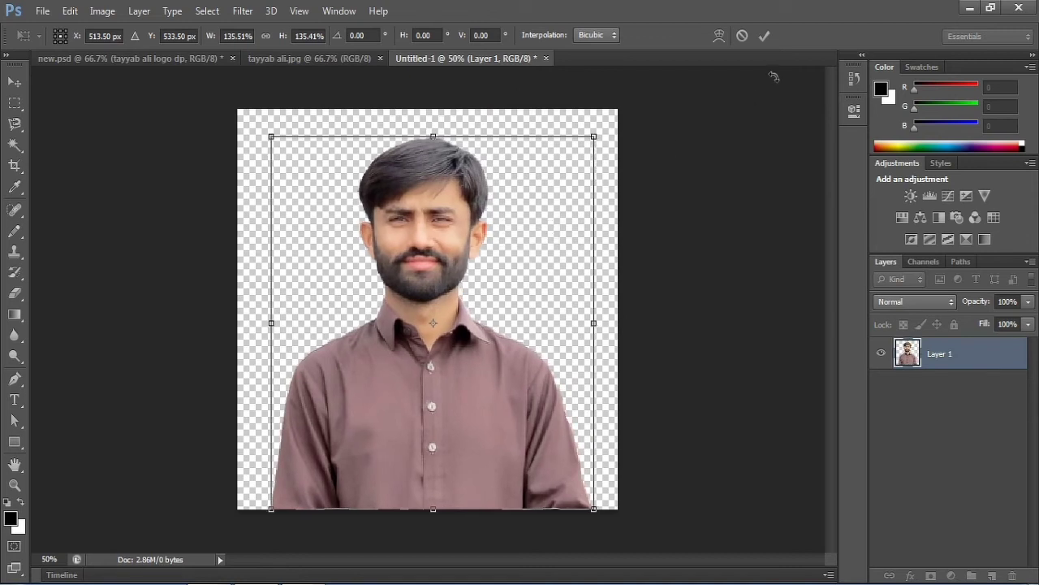
left_click(764, 35)
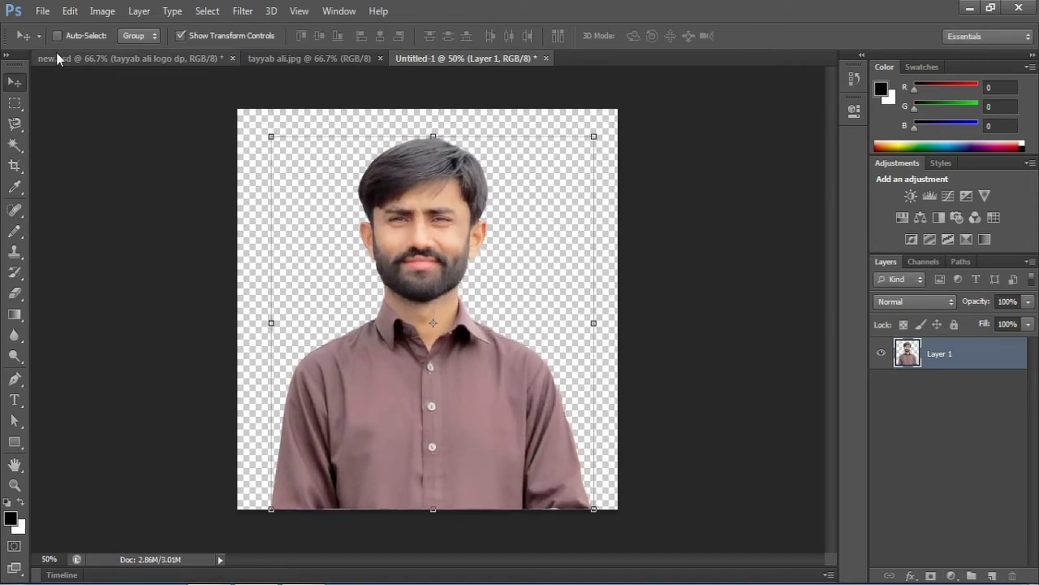
Step: Save the transparent canvas as tayyab.png in PNG format, then minimise Photoshop
left_click(43, 13)
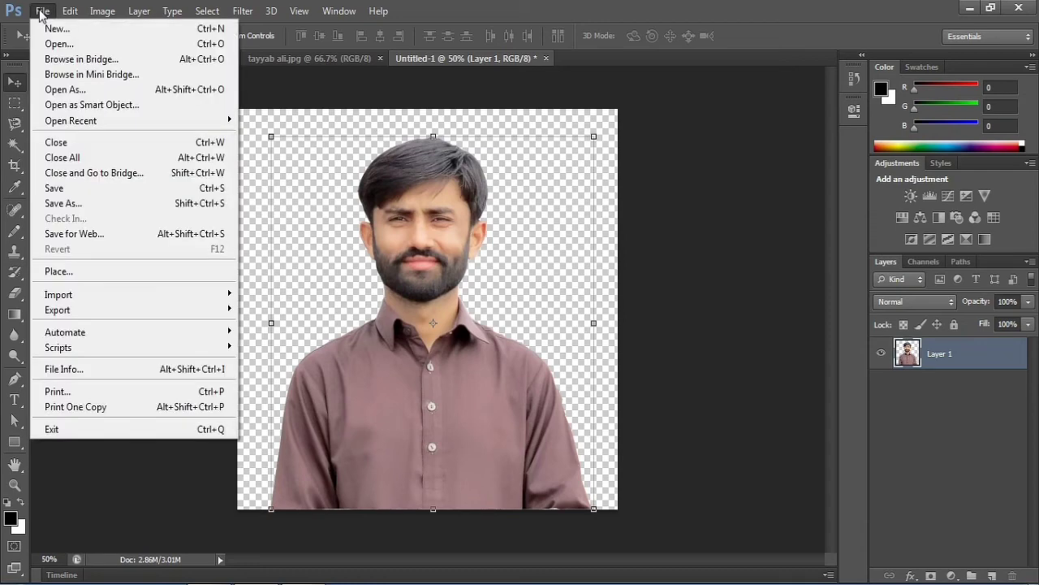
left_click(76, 205)
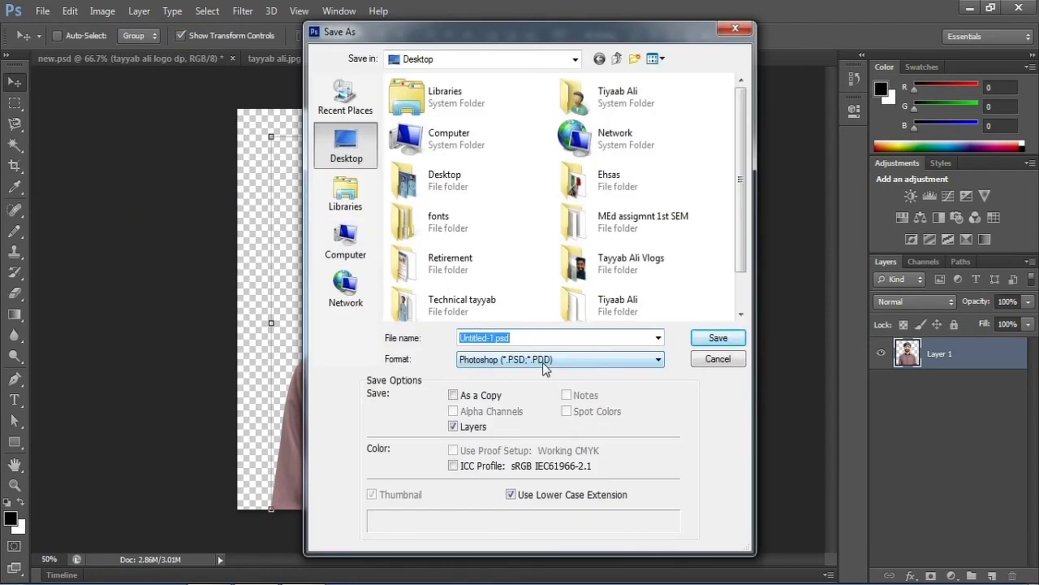
left_click(509, 361)
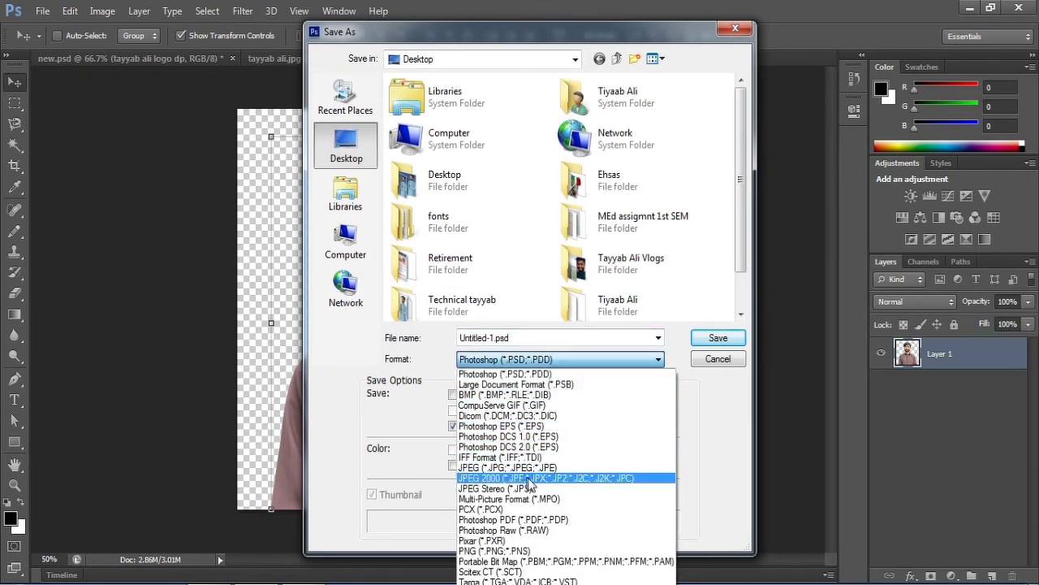
left_click(514, 552)
double_click(487, 339)
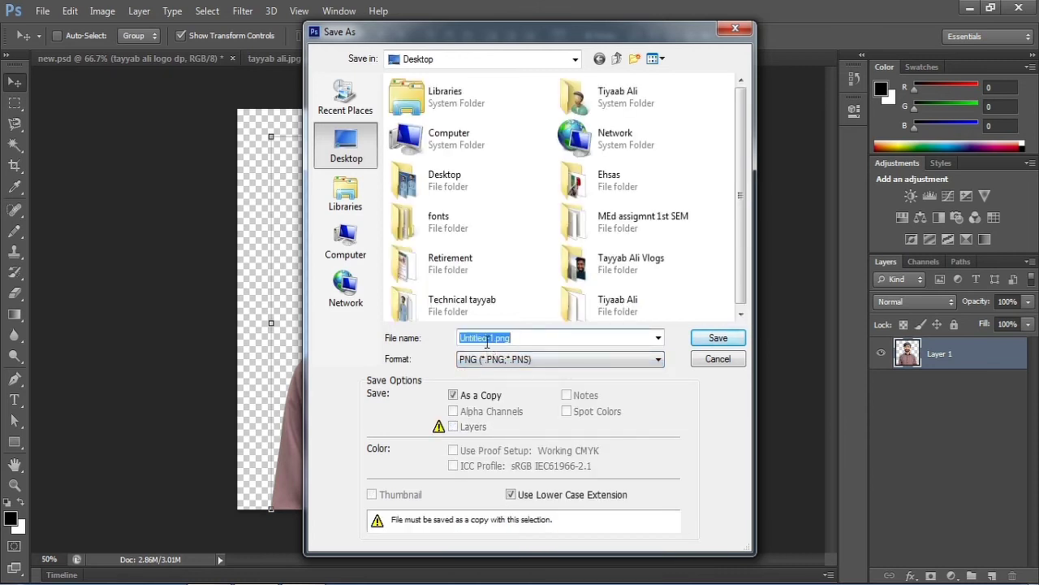
type("tayyab")
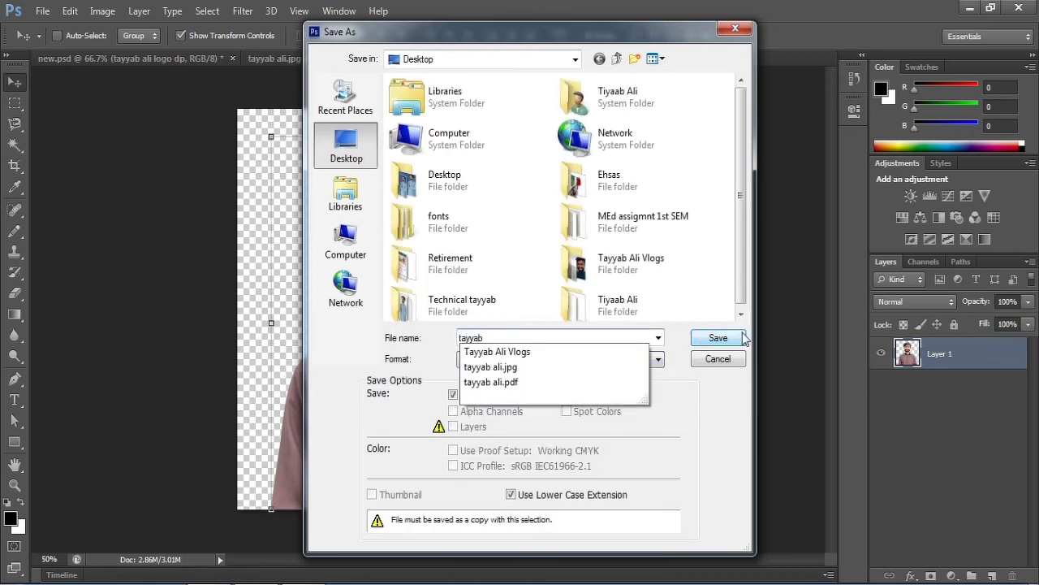
left_click(718, 338)
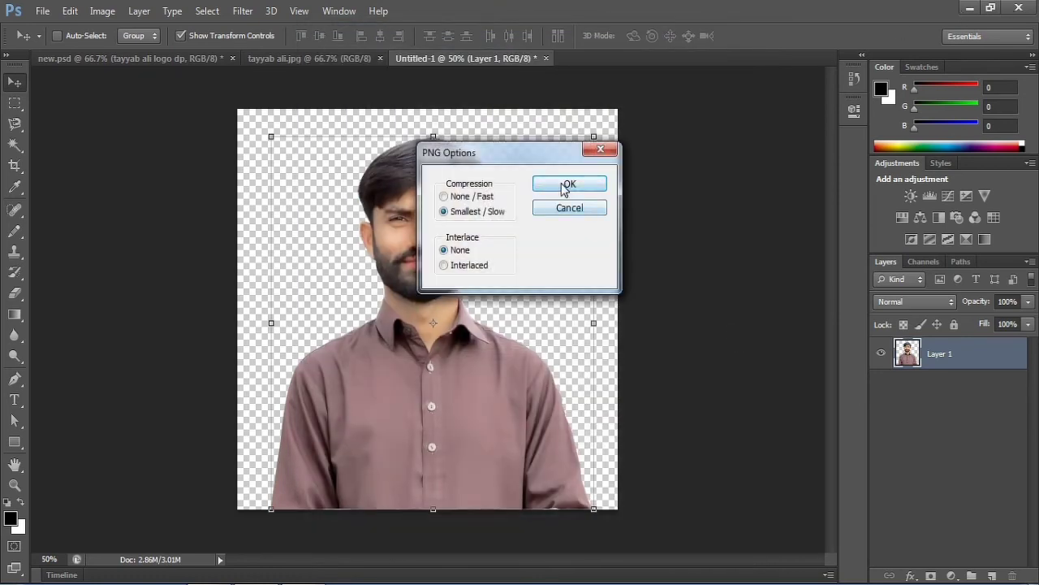
left_click(568, 185)
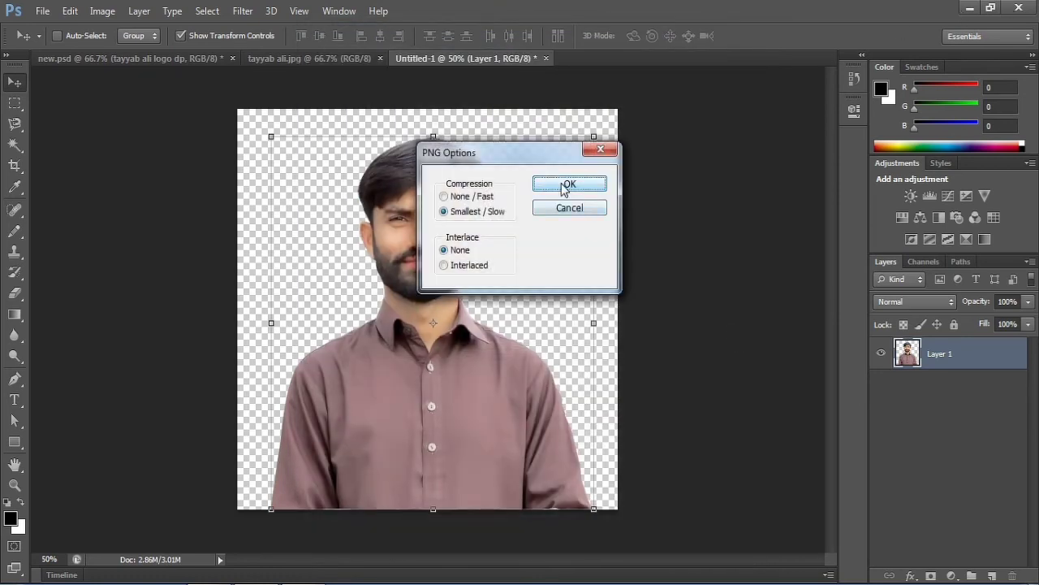
left_click(969, 7)
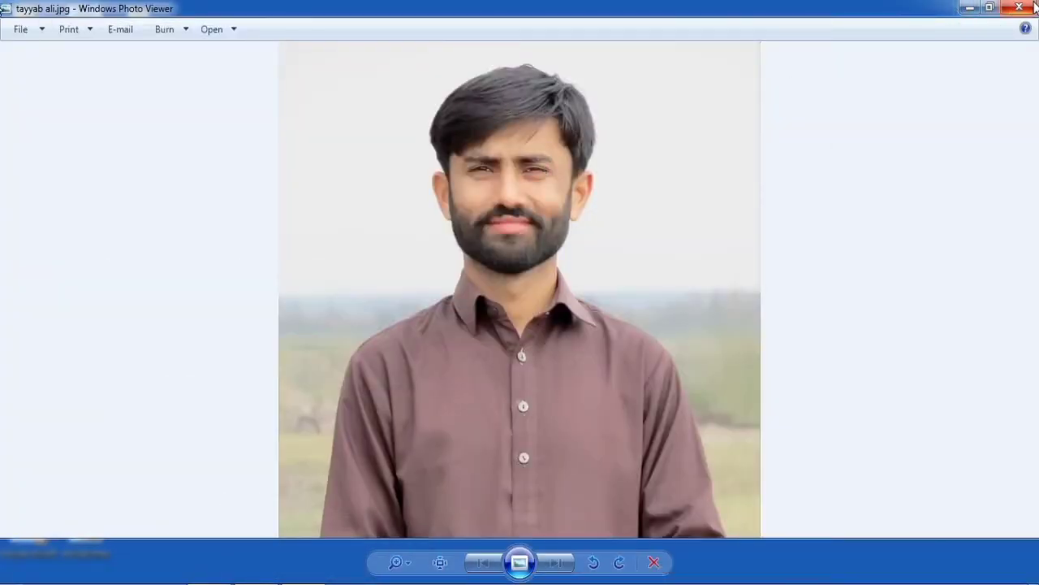
Step: Reopen the original JPG and flip back and forth between it and tayyab.png
left_click(1019, 7)
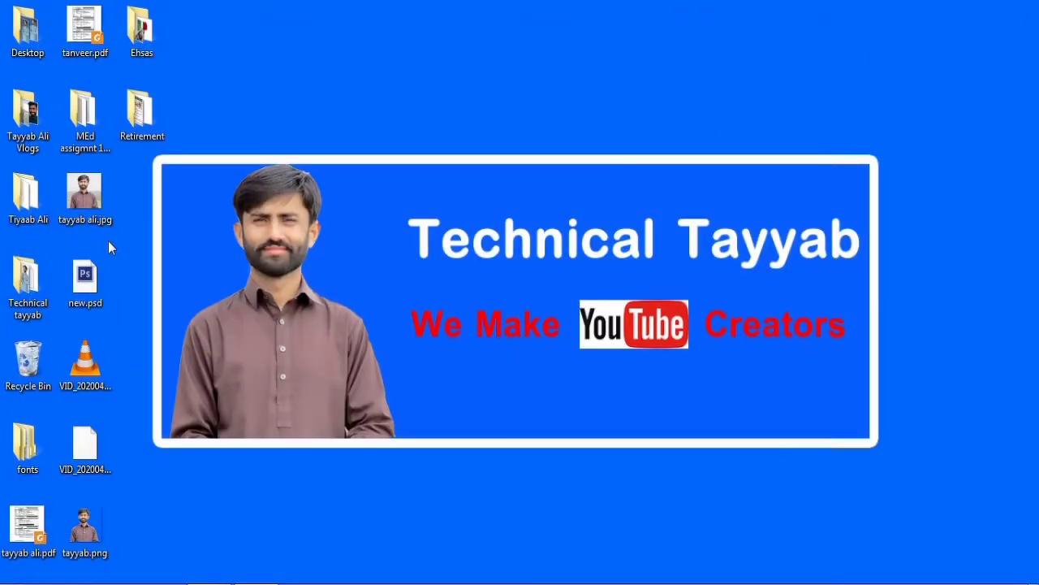
double_click(91, 198)
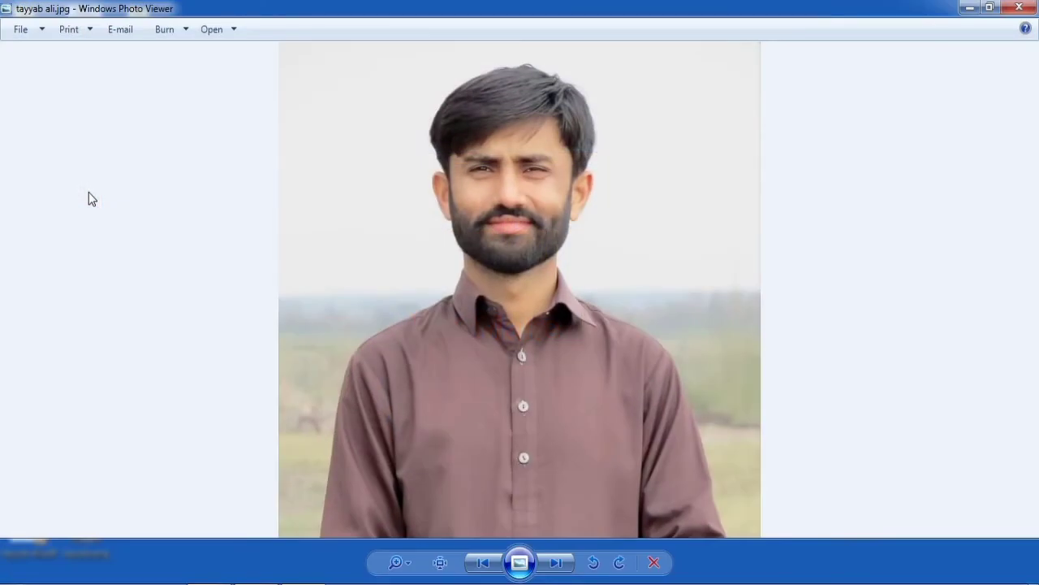
key("Right")
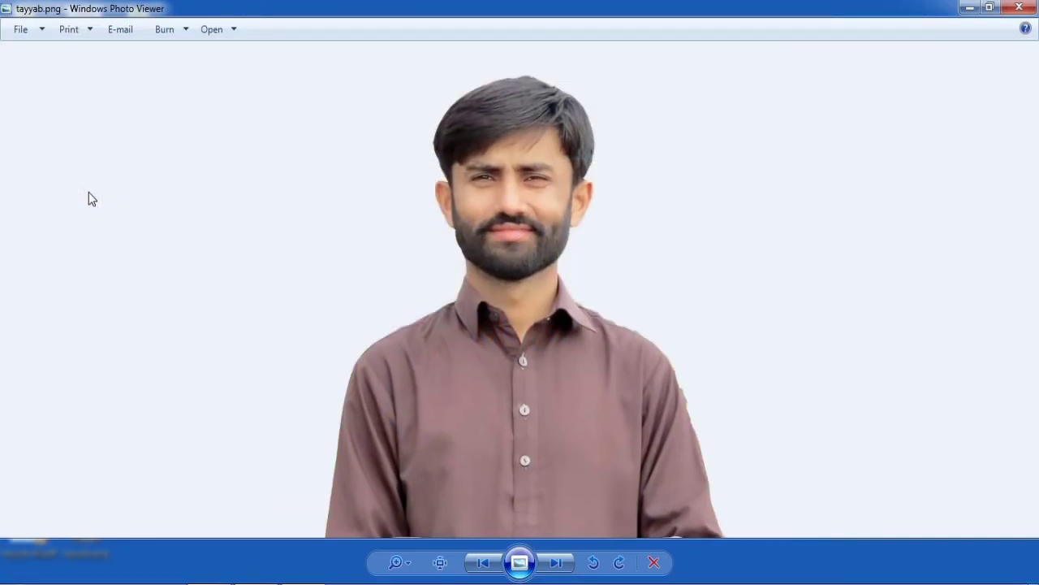
key("Left")
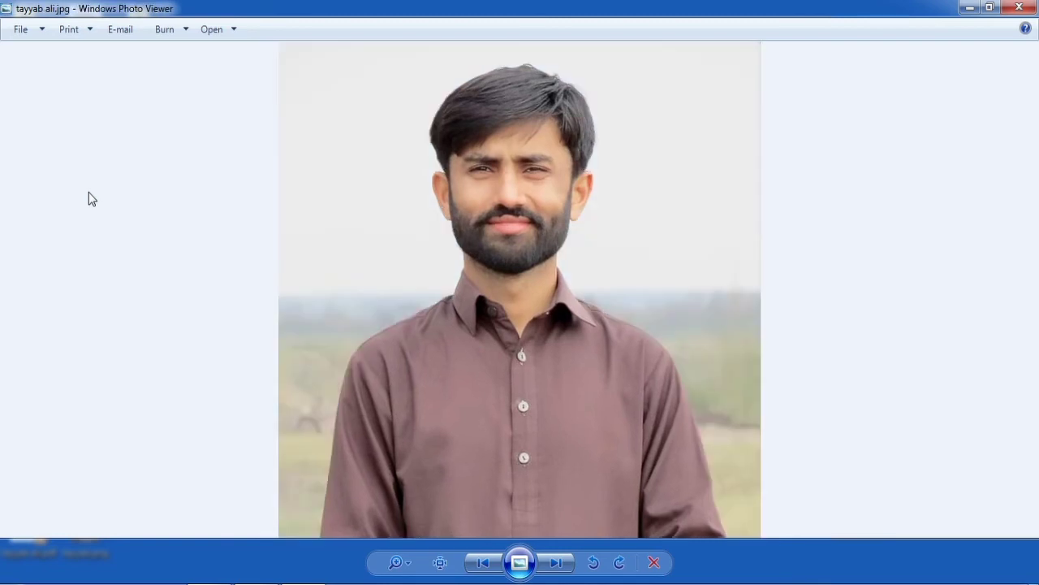
key("Right")
key("Left")
key("Right")
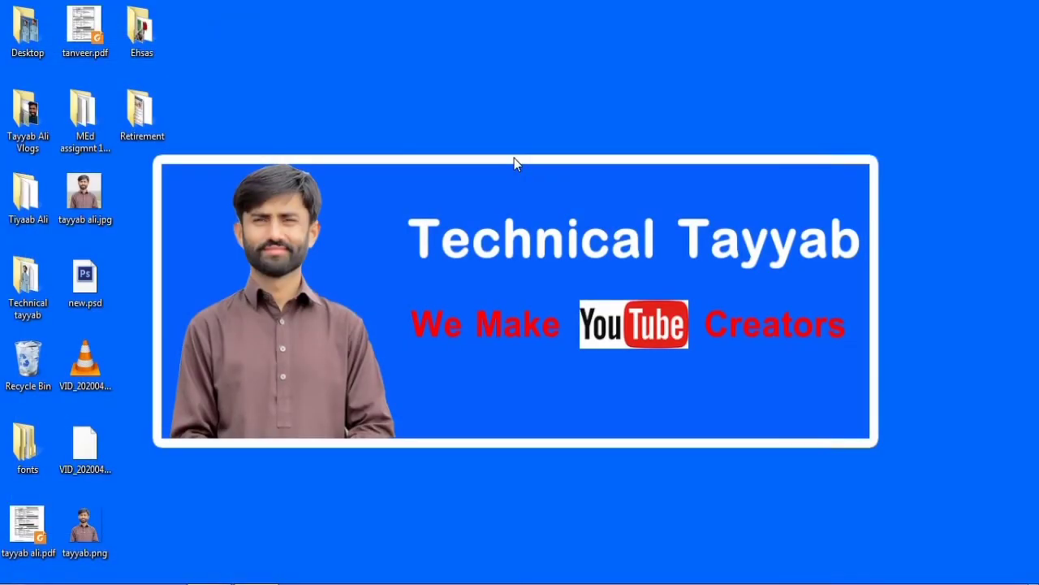
left_click(80, 535)
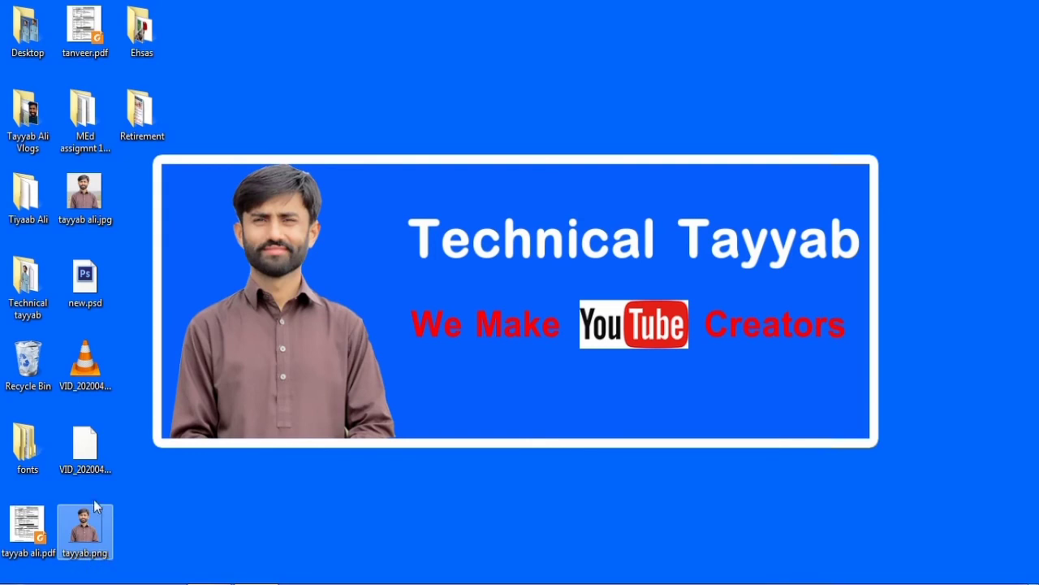
left_click(86, 280)
left_click(77, 226)
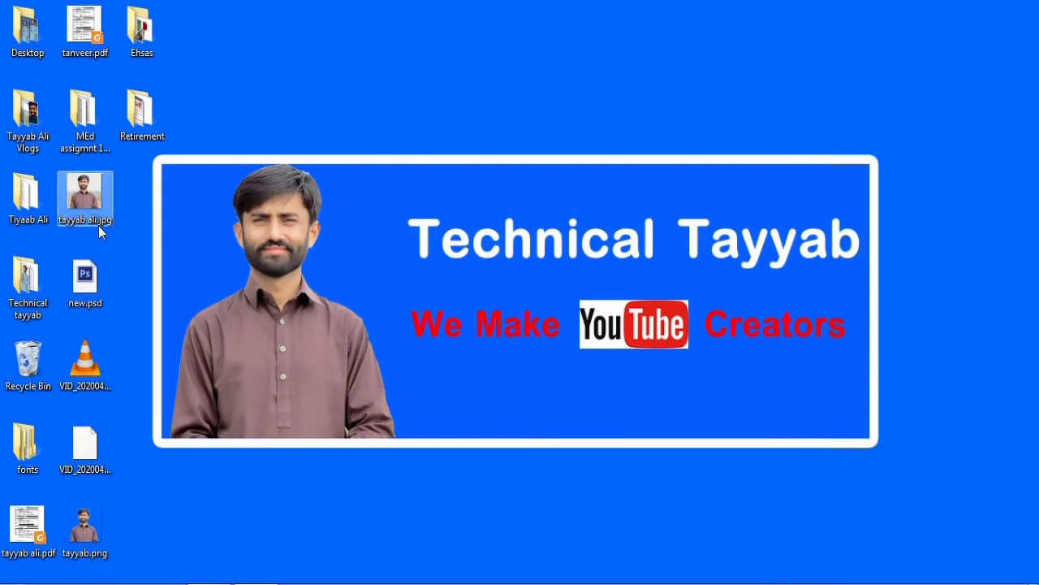